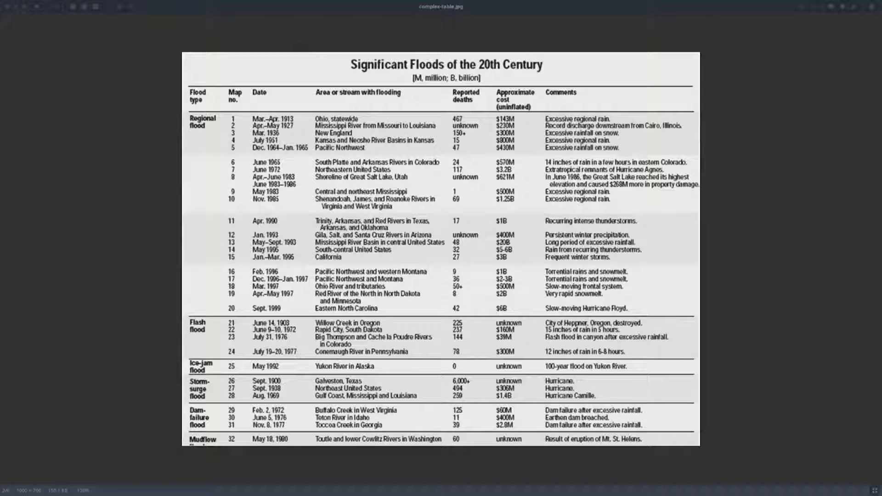
# Switch to Kentico Kontent in Firefox and open the "Some fun for quarantine" article.
pyautogui.hotkey('alt', 'Tab')
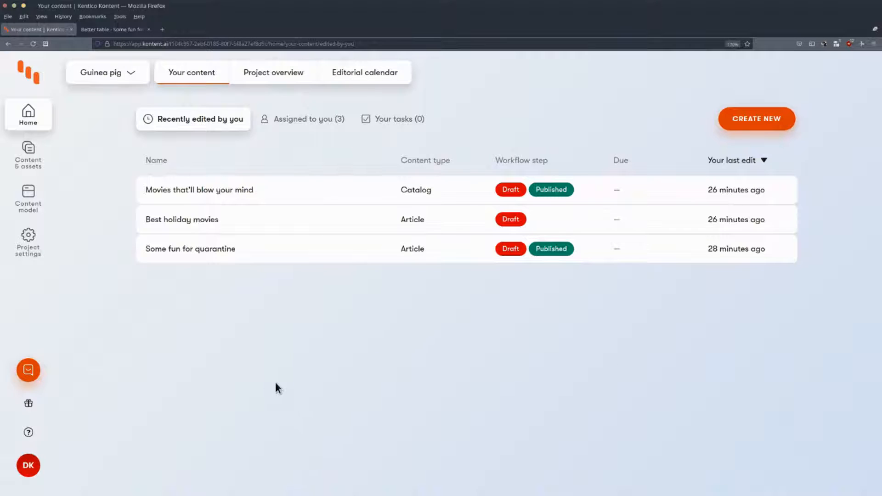
pyautogui.click(195, 254)
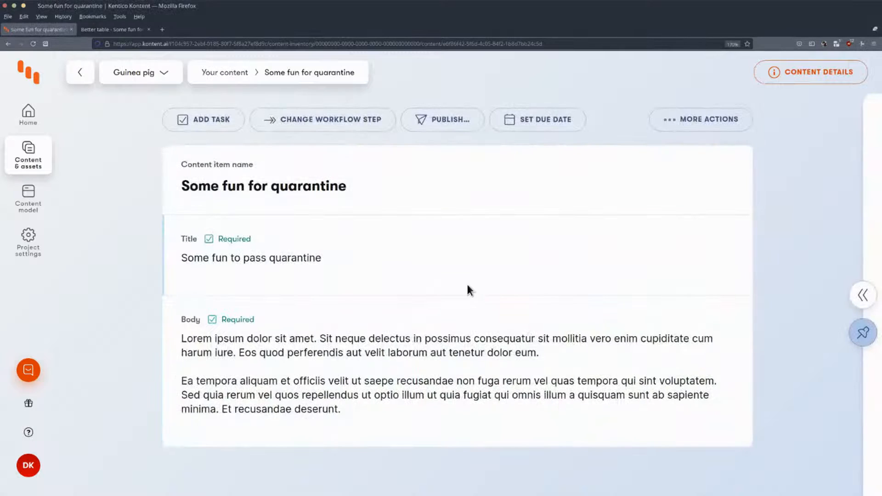
# Insert a three-by-three table on a new line after the last paragraph of the Body.
pyautogui.click(387, 414)
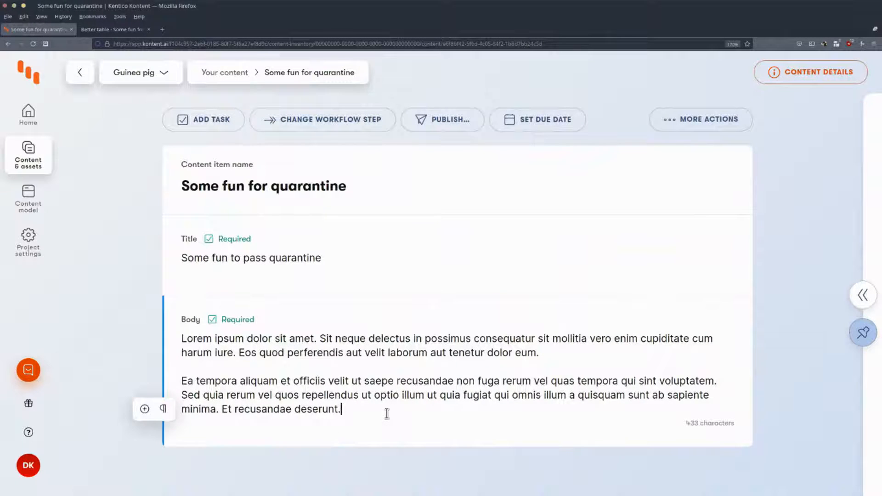
pyautogui.press('Return')
pyautogui.click(143, 426)
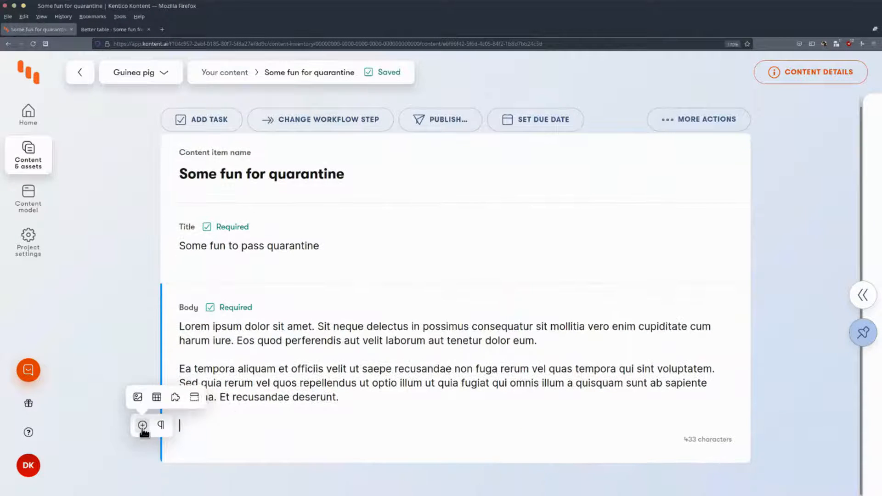
pyautogui.click(156, 397)
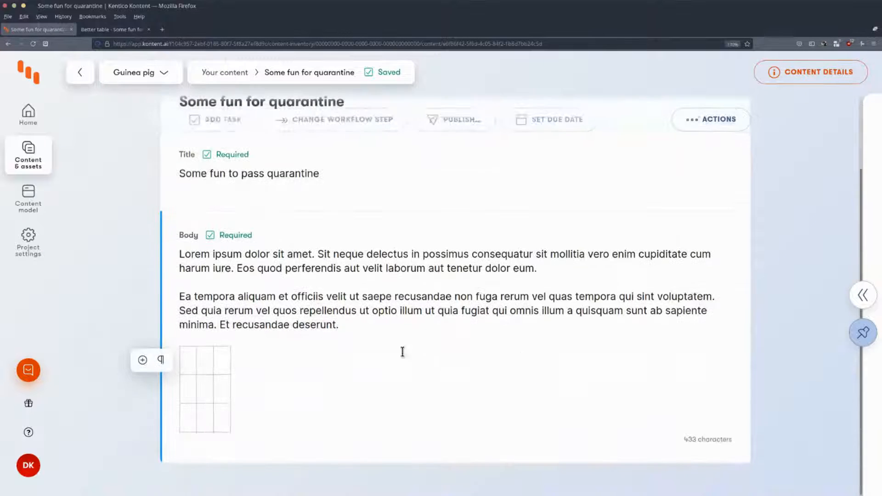
# Fill the table's first two header cells with "sdfgsdfg" and "sgdsd", and format the second one as Heading 1.
pyautogui.write('sdfgsdfg')
pyautogui.click(247, 363)
pyautogui.write('sgdsd')
pyautogui.doubleClick(258, 362)
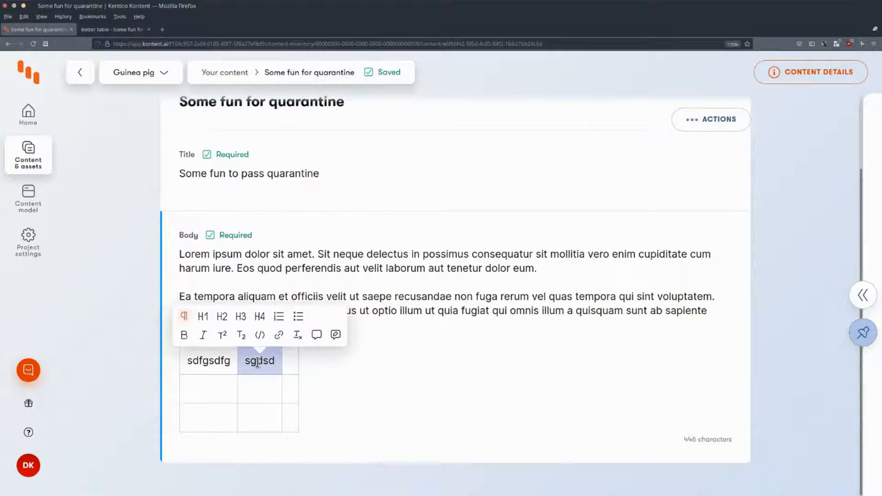
pyautogui.click(205, 318)
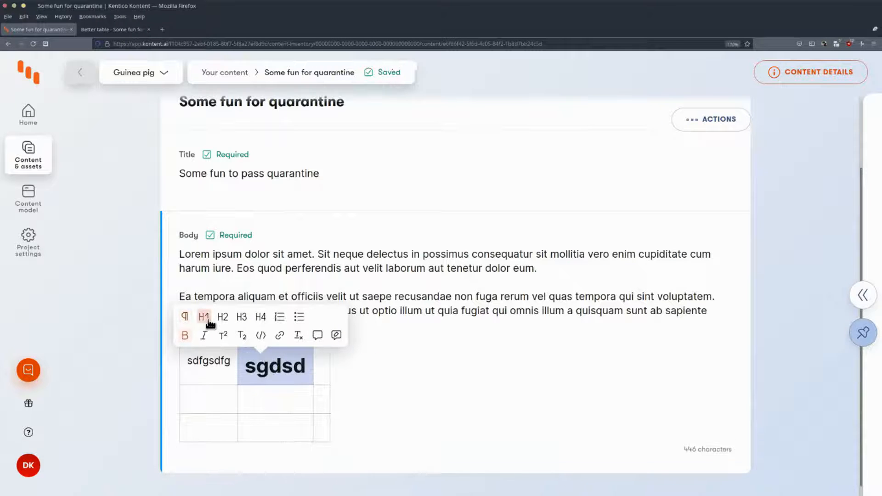
# Delete the trial table and its contents from the Body.
pyautogui.click(268, 368)
pyautogui.moveTo(380, 439); pyautogui.dragTo(184, 363)
pyautogui.press('BackSpace')
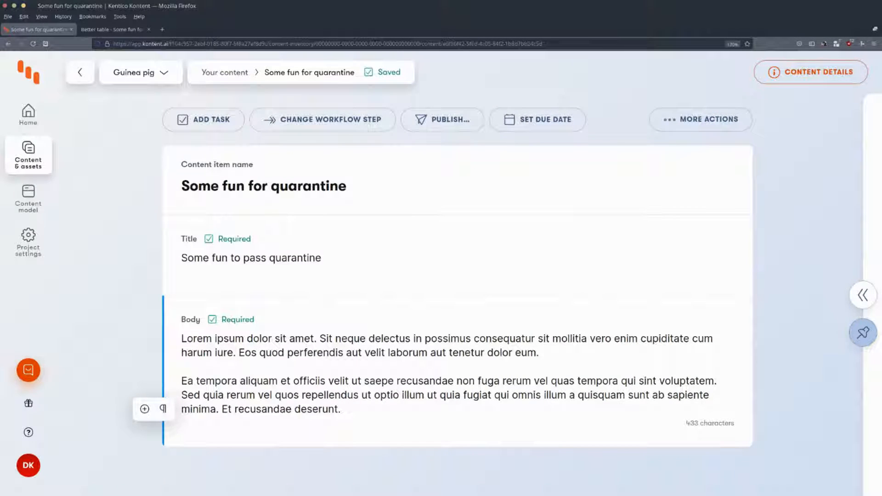
# Copy the movie table in A1:C5 of movies-simple-table.ods in LibreOffice Calc and paste it after the article's Body text in Kontent.
pyautogui.hotkey('alt', 'Tab')
pyautogui.moveTo(23, 76); pyautogui.dragTo(230, 112)
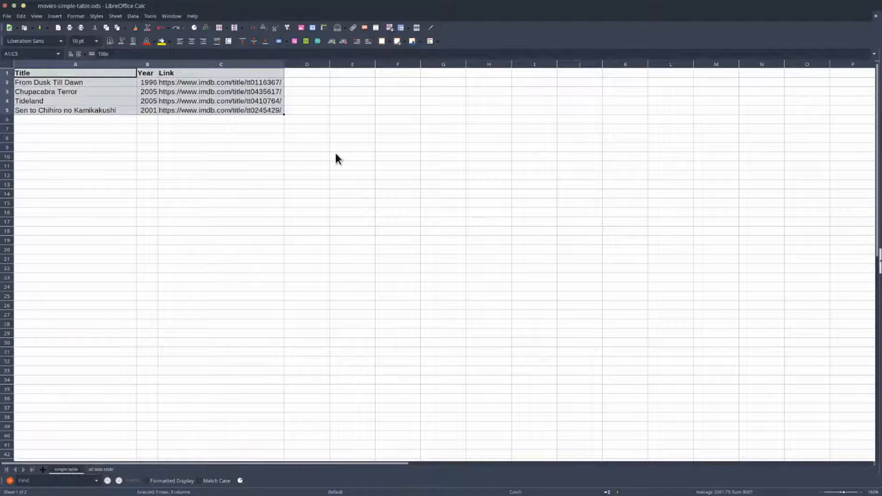
pyautogui.hotkey('ctrl', 'c')
pyautogui.hotkey('alt', 'Tab')
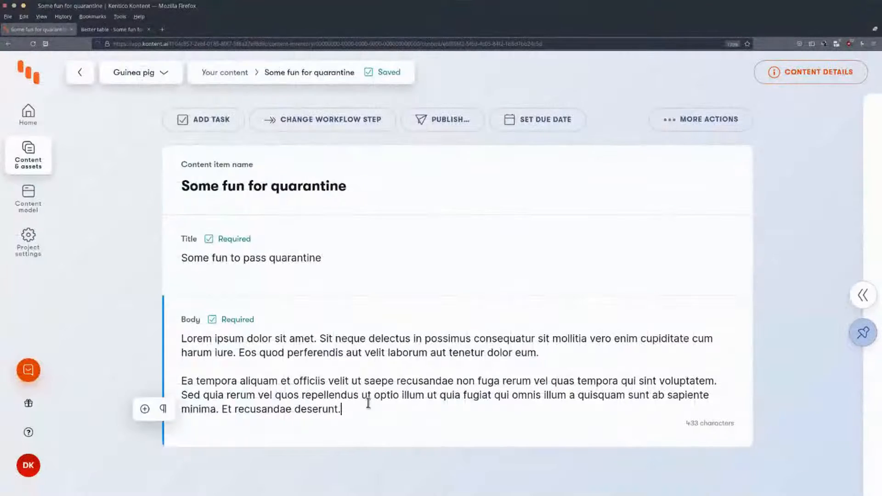
pyautogui.hotkey('ctrl', 'v')
pyautogui.scroll(-3, 432, 358)
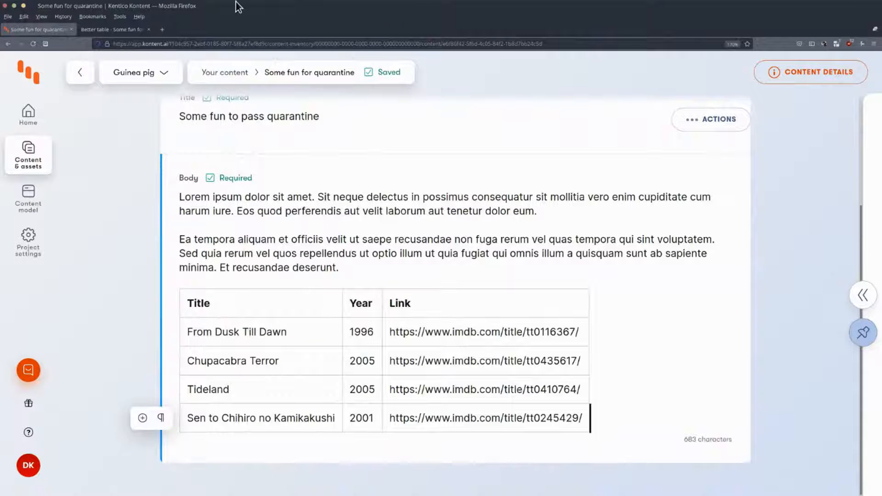
# Examine the movie table on the "Better table" web page and the Chupacabra Terror detail page it links to, and return to the list.
pyautogui.click(104, 28)
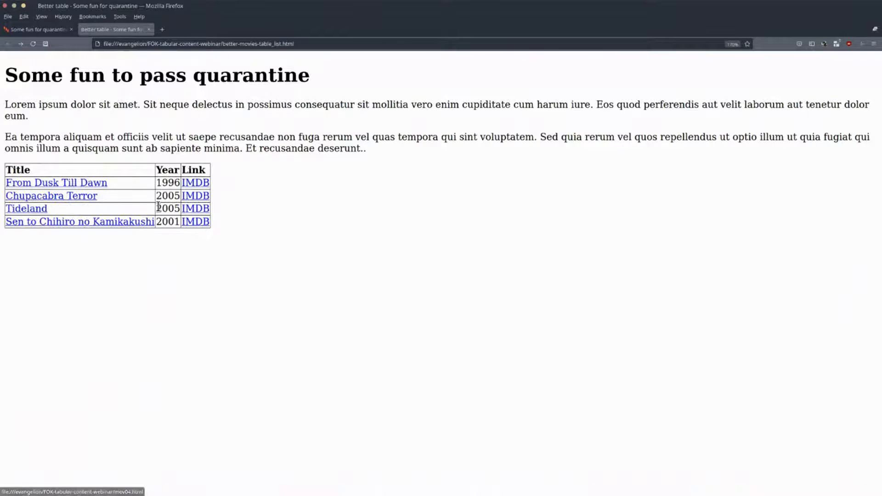
pyautogui.moveTo(160, 170); pyautogui.dragTo(182, 173)
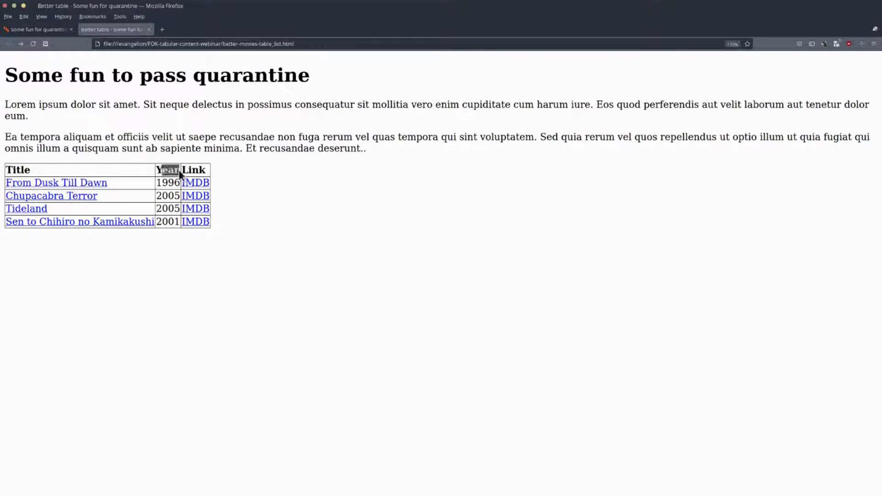
pyautogui.click(43, 164)
pyautogui.click(79, 200)
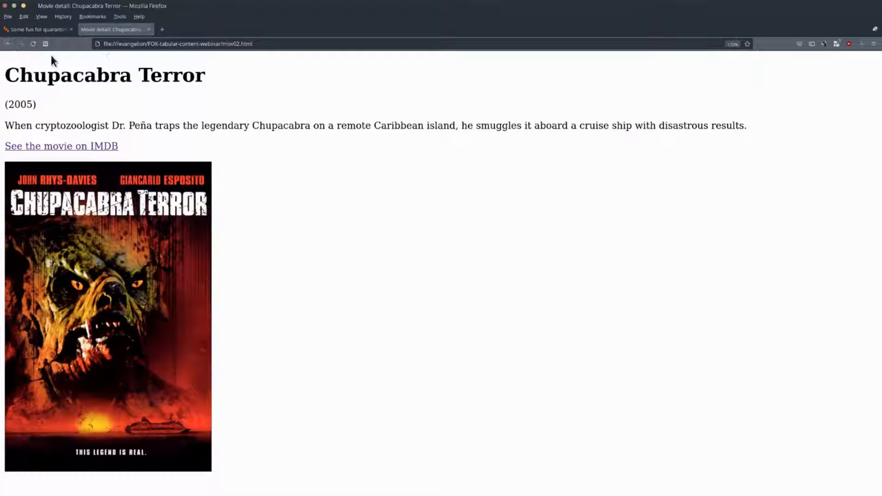
pyautogui.click(7, 45)
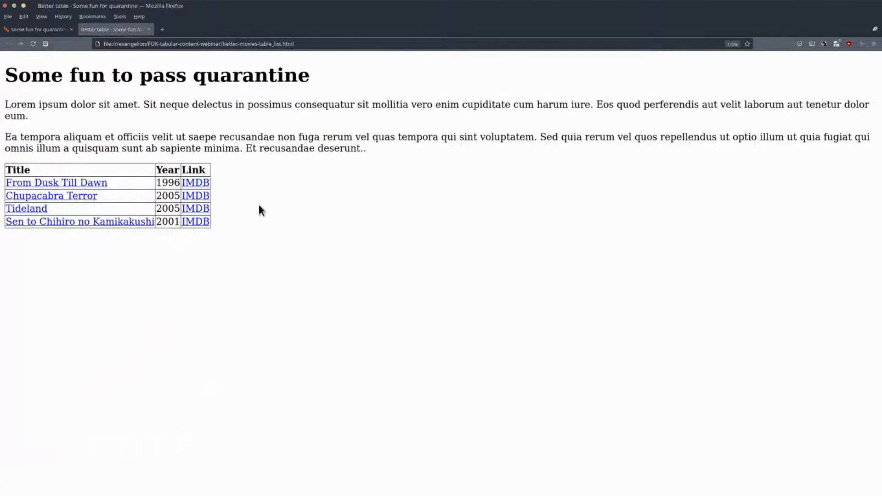
# Return to the article in Kontent and review the movie titles in the pasted table's Title column.
pyautogui.click(47, 31)
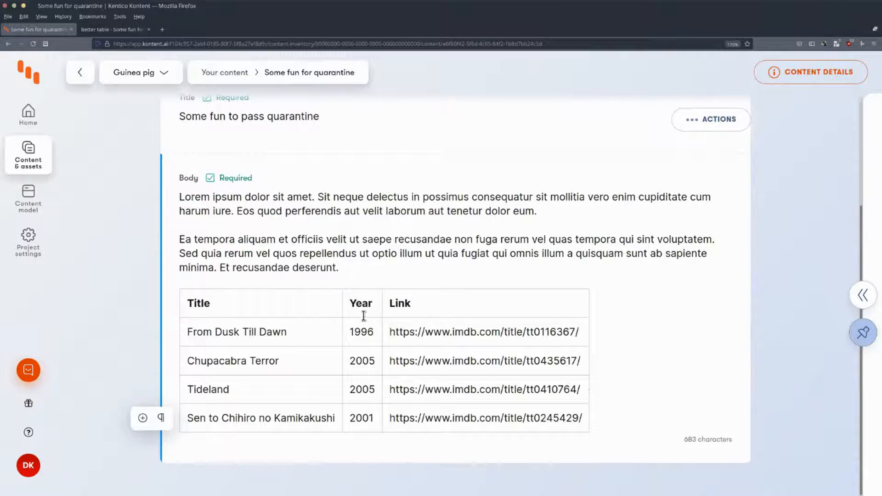
pyautogui.moveTo(187, 332); pyautogui.dragTo(285, 331)
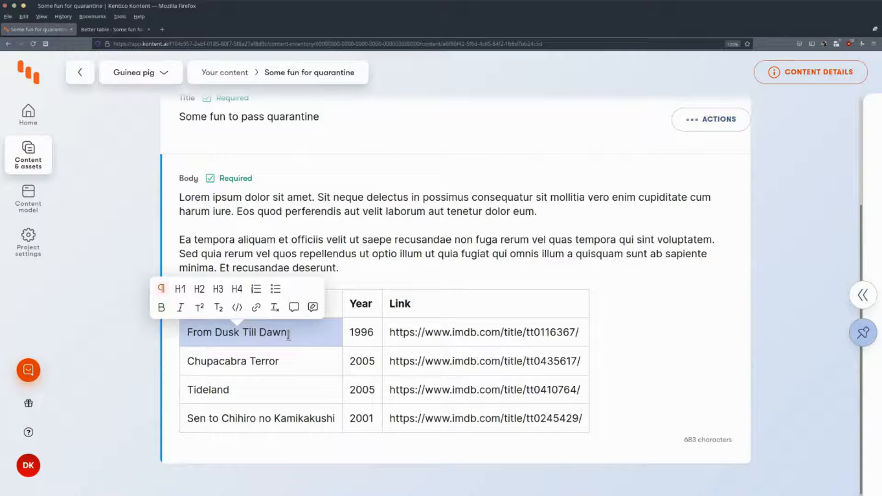
pyautogui.click(190, 334)
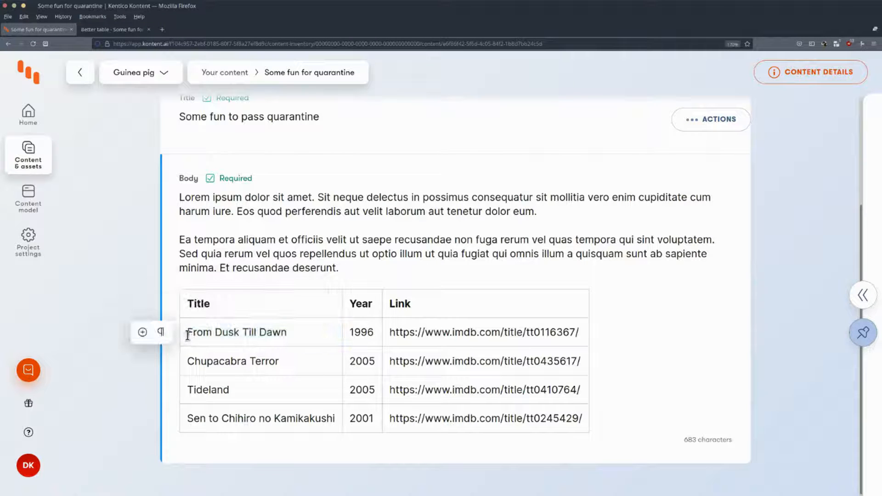
pyautogui.moveTo(187, 334); pyautogui.dragTo(287, 331)
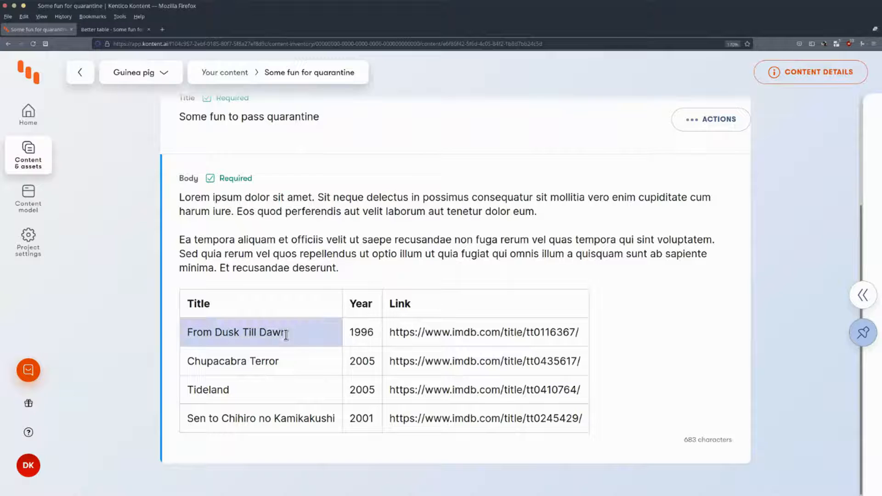
pyautogui.moveTo(188, 361); pyautogui.dragTo(281, 361)
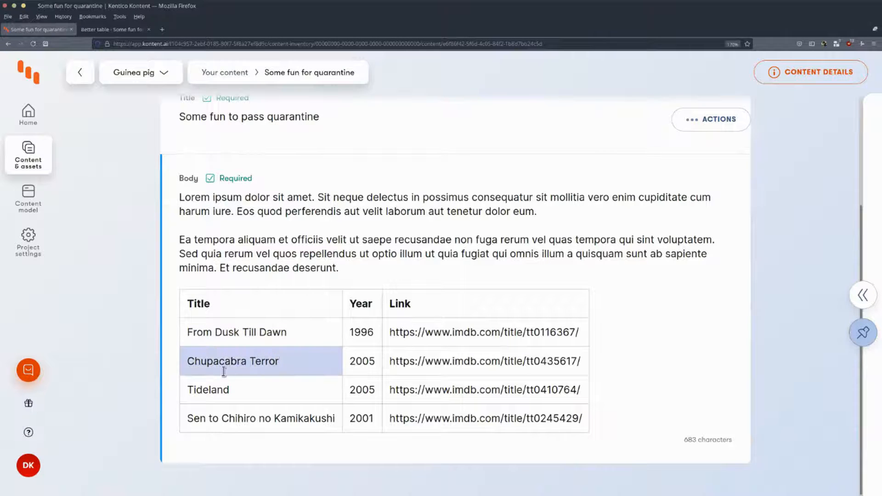
pyautogui.click(191, 388)
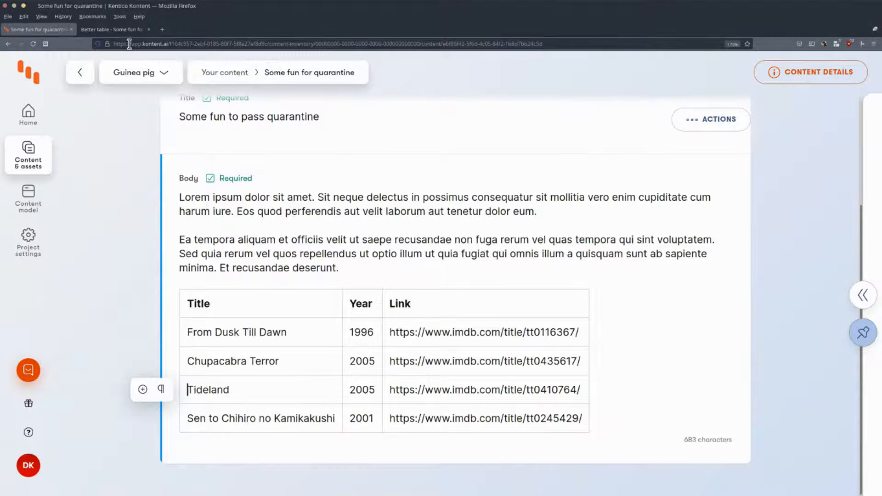
# Open the Chupacabra Terror detail page from the sample web page and examine its title, year and description.
pyautogui.click(116, 30)
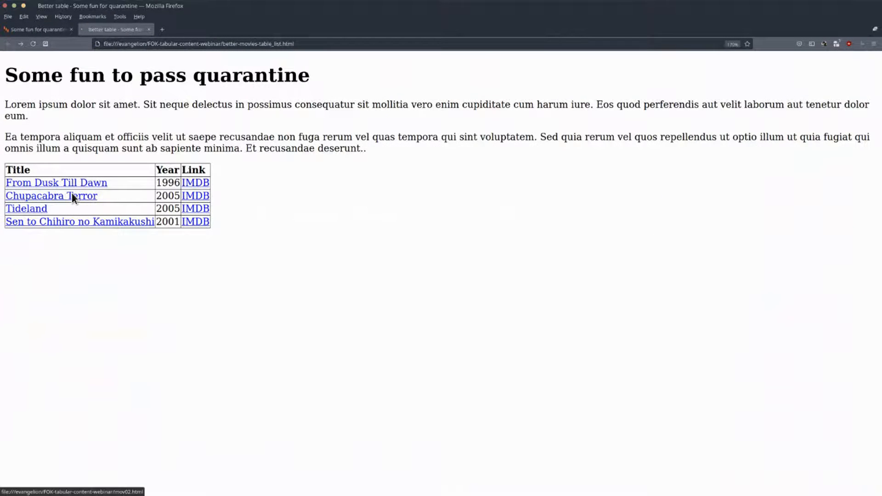
pyautogui.click(69, 196)
pyautogui.moveTo(53, 65); pyautogui.dragTo(170, 74)
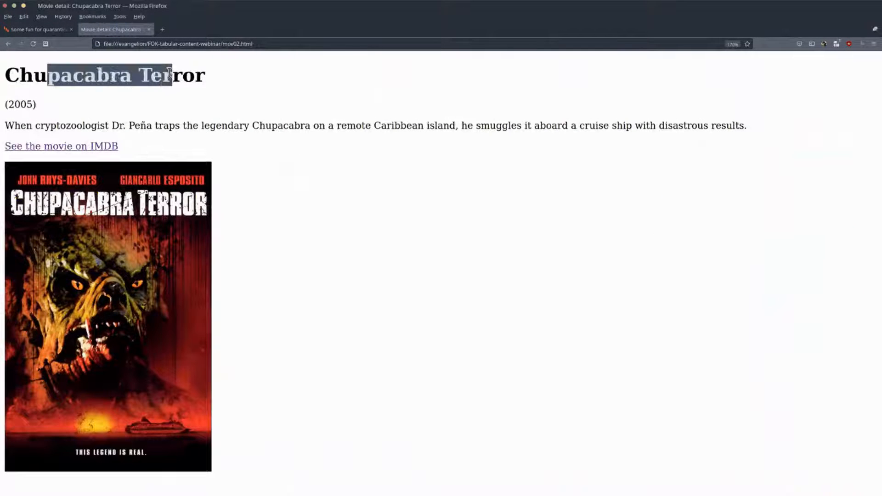
pyautogui.doubleClick(21, 104)
pyautogui.moveTo(14, 125); pyautogui.dragTo(210, 125)
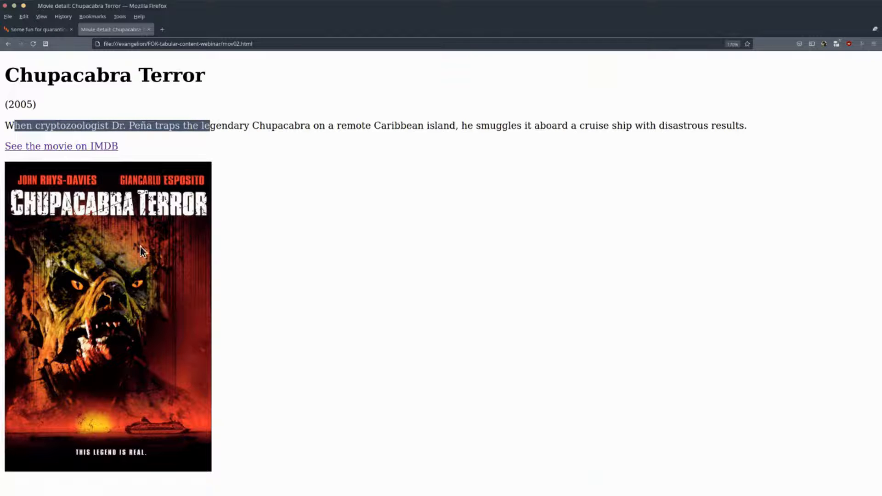
# Go back to the Kontent article and review the title, year and link in the table's Chupacabra Terror row.
pyautogui.click(43, 31)
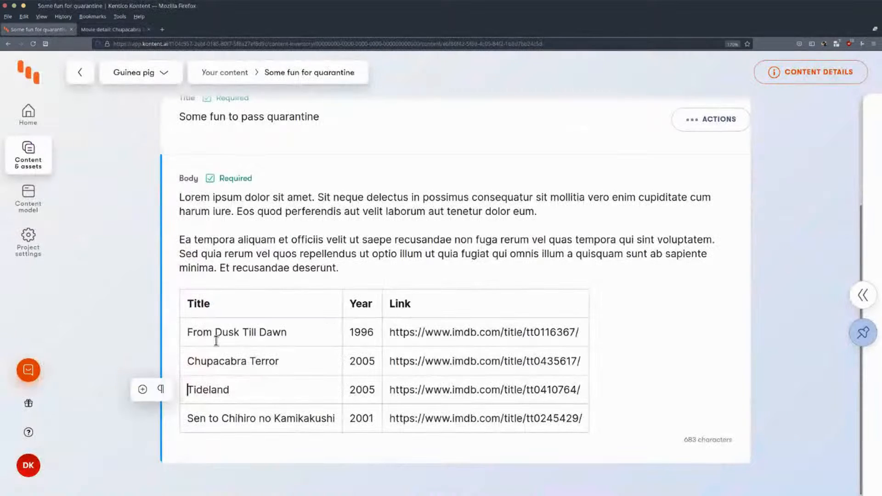
pyautogui.moveTo(188, 361); pyautogui.dragTo(196, 361)
pyautogui.moveTo(262, 363); pyautogui.dragTo(364, 361)
pyautogui.moveTo(418, 361); pyautogui.dragTo(480, 365)
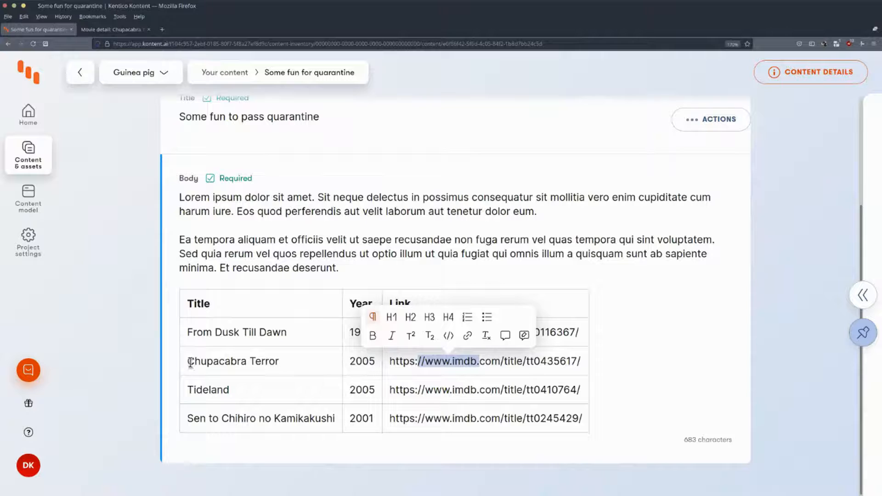
pyautogui.moveTo(188, 363); pyautogui.dragTo(279, 364)
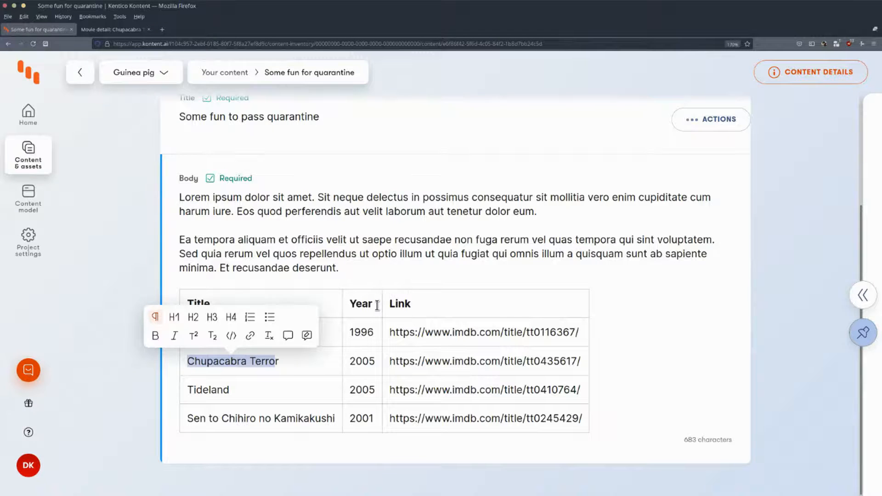
# Examine the table's Year heading, the table as a whole, and the Chupacabra Terror title cell.
pyautogui.click(376, 306)
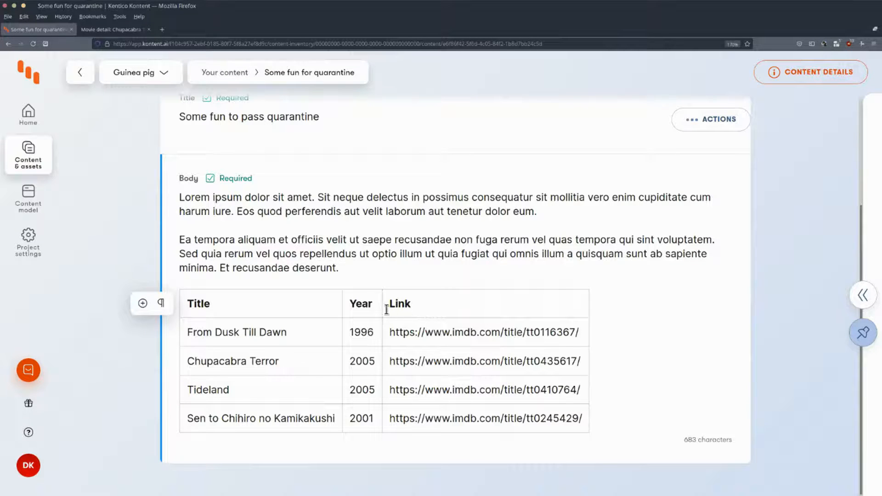
pyautogui.moveTo(375, 303); pyautogui.dragTo(350, 303)
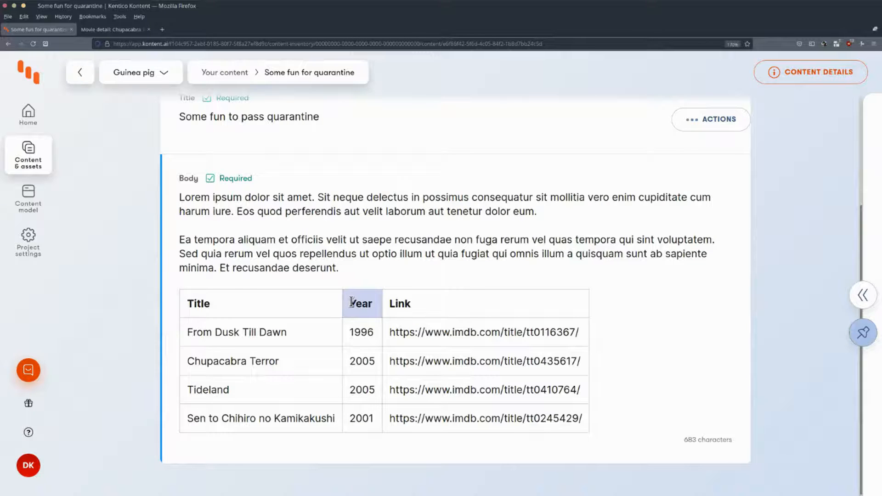
pyautogui.click(353, 303)
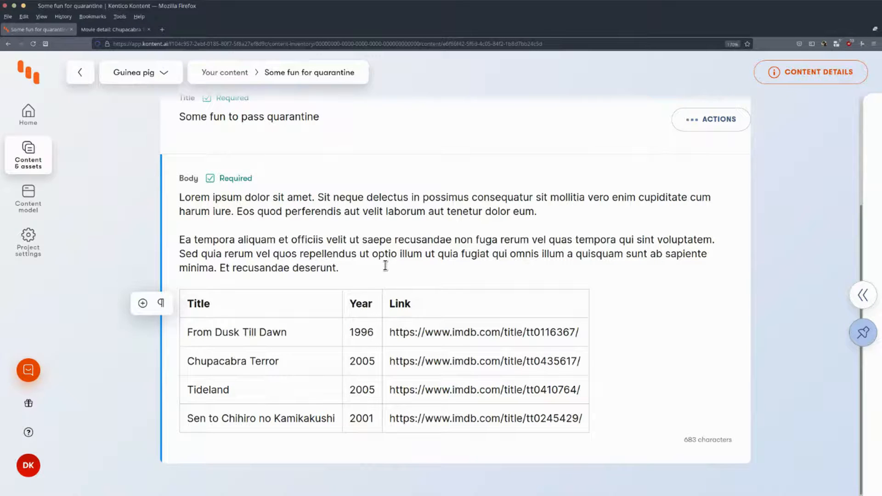
pyautogui.moveTo(566, 415); pyautogui.dragTo(219, 307)
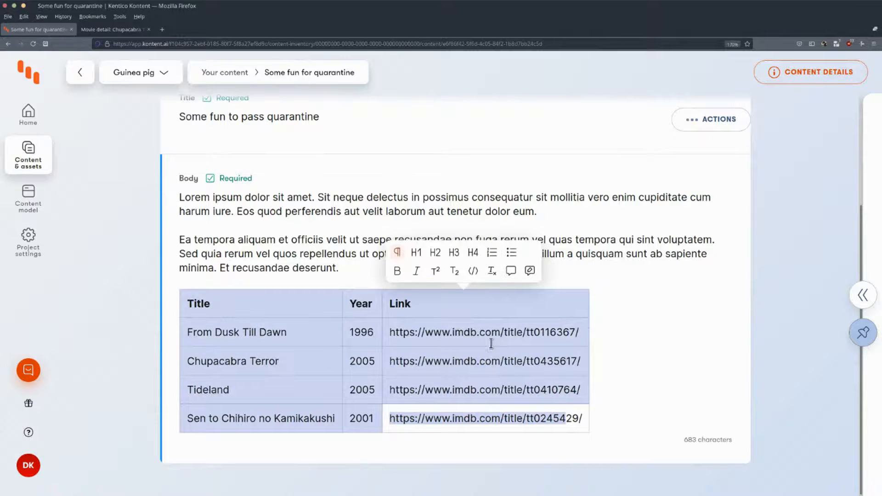
pyautogui.click(491, 343)
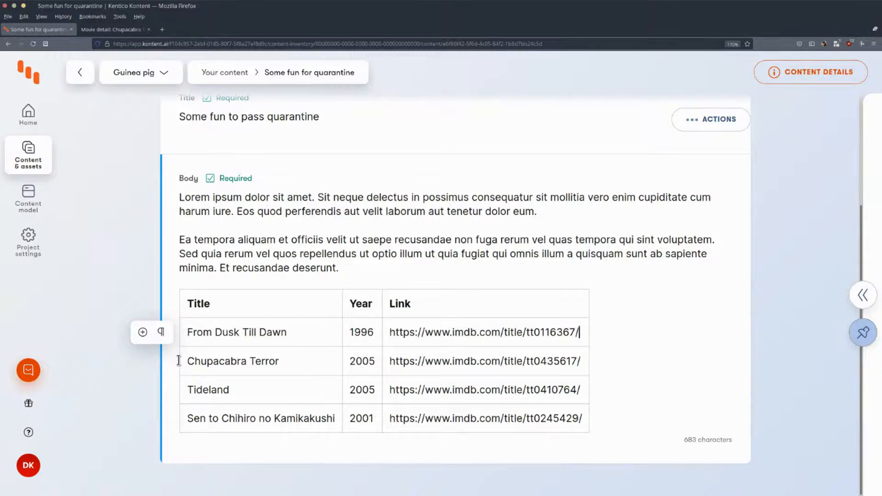
pyautogui.moveTo(186, 363); pyautogui.dragTo(292, 361)
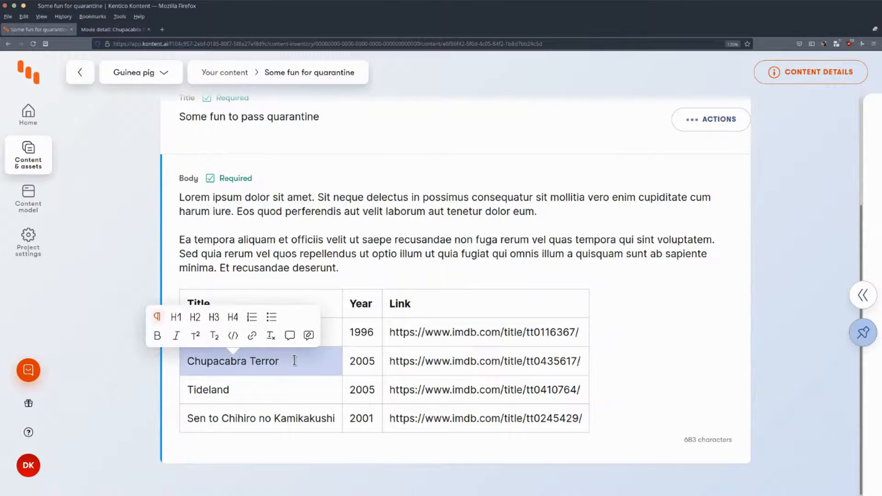
pyautogui.click(264, 365)
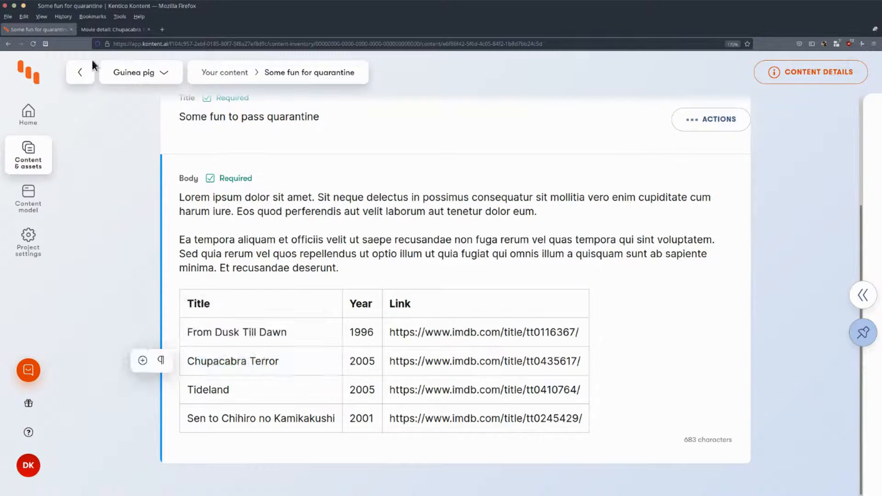
# Switch briefly to the movie detail page, return to the article, and select the Chupacabra Terror title in the table.
pyautogui.click(100, 30)
pyautogui.click(29, 29)
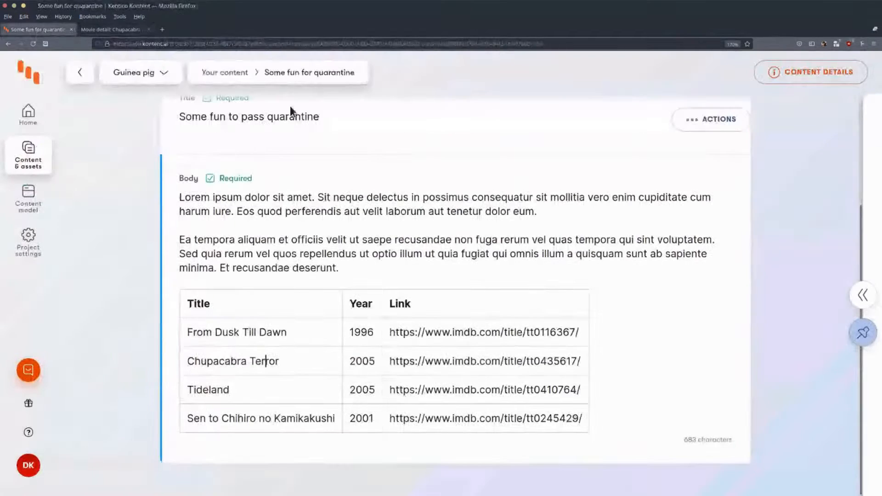
pyautogui.moveTo(285, 358); pyautogui.dragTo(191, 356)
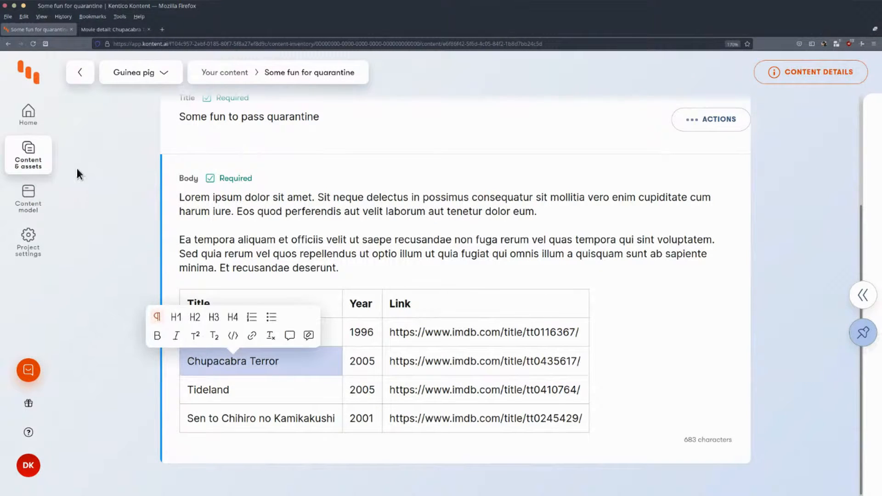
# Open the Best holiday movies article and add the line "Chupacabra Terror" below "And the best movie for your travels is:" in the Body.
pyautogui.click(27, 155)
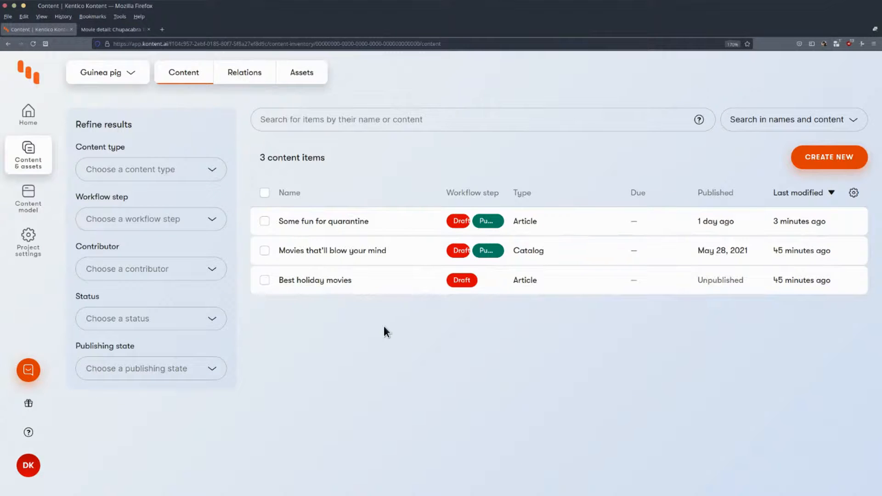
pyautogui.click(339, 286)
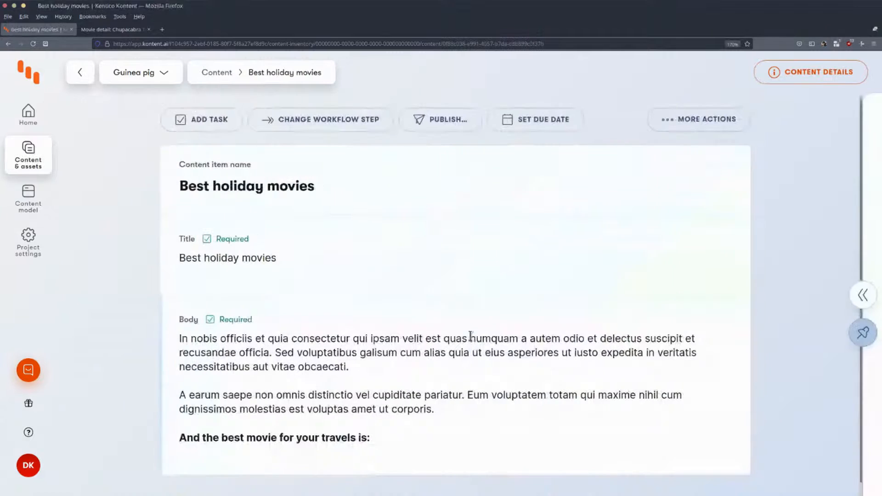
pyautogui.click(410, 437)
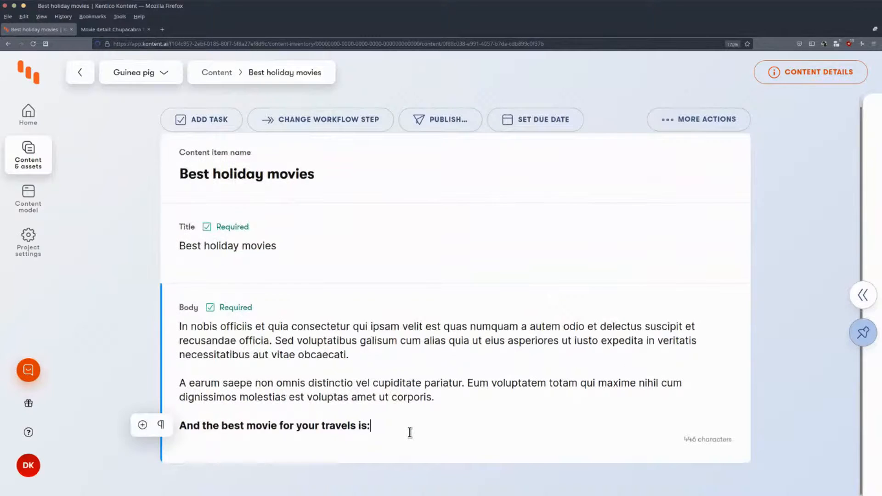
pyautogui.press('Return')
pyautogui.write('Chupacabra Terror')
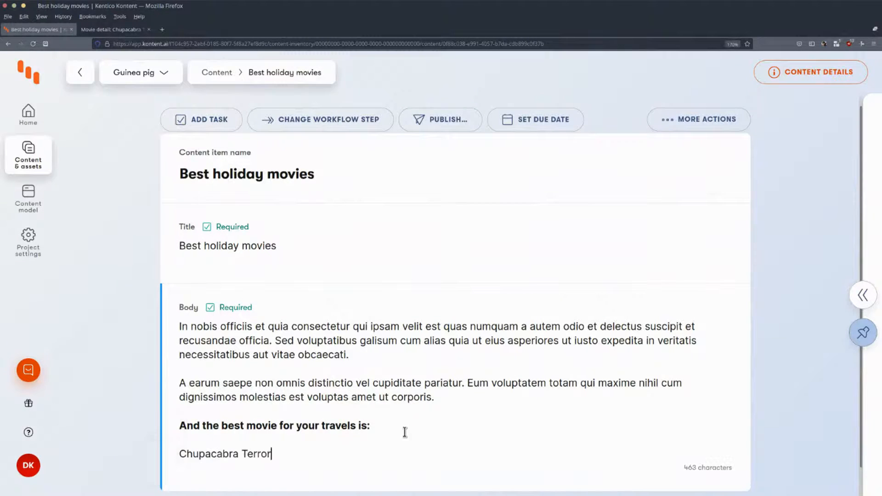
# Insert the chupacabra-terror.jpg image asset on a new line below the Chupacabra Terror text.
pyautogui.scroll(-1, 368, 438)
pyautogui.press('Return')
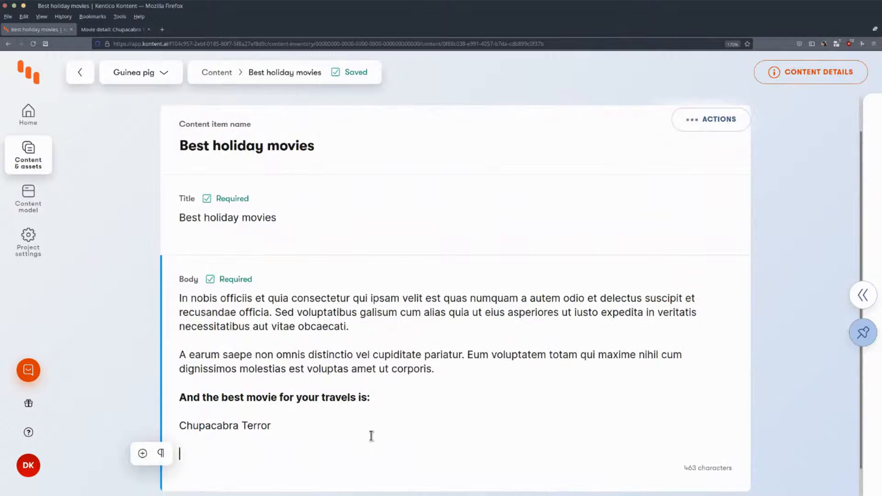
pyautogui.click(142, 453)
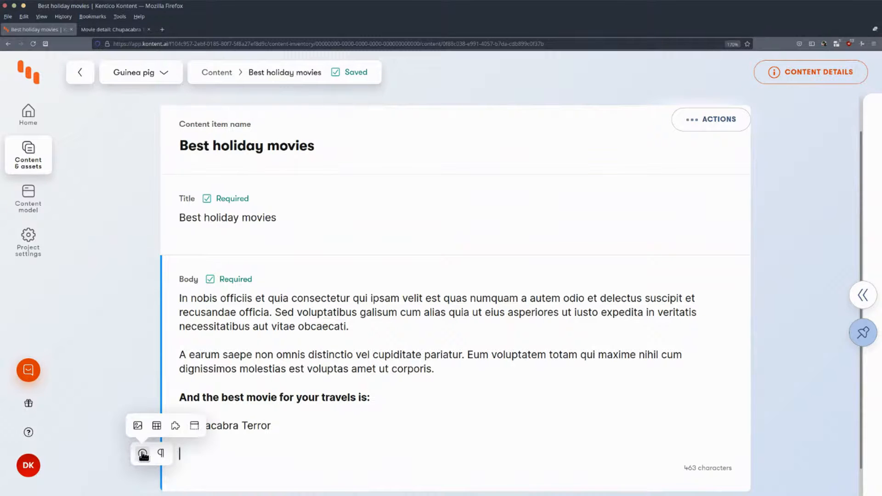
pyautogui.click(139, 422)
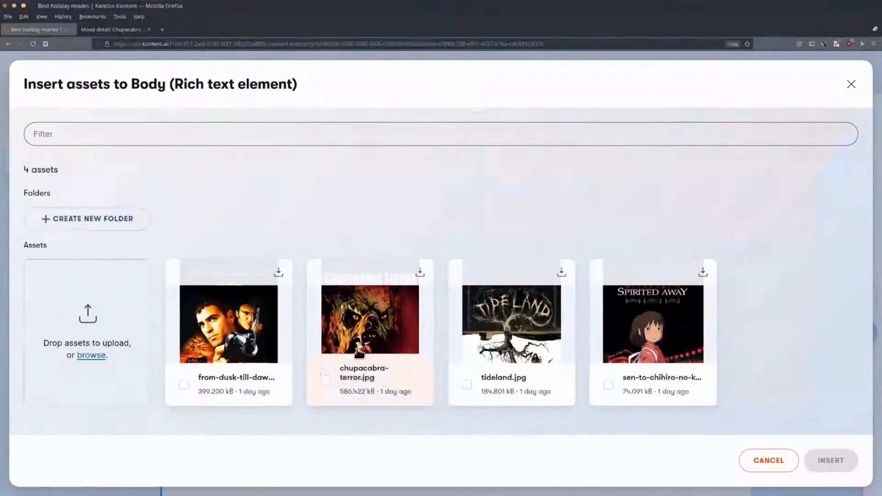
pyautogui.click(369, 358)
pyautogui.click(823, 463)
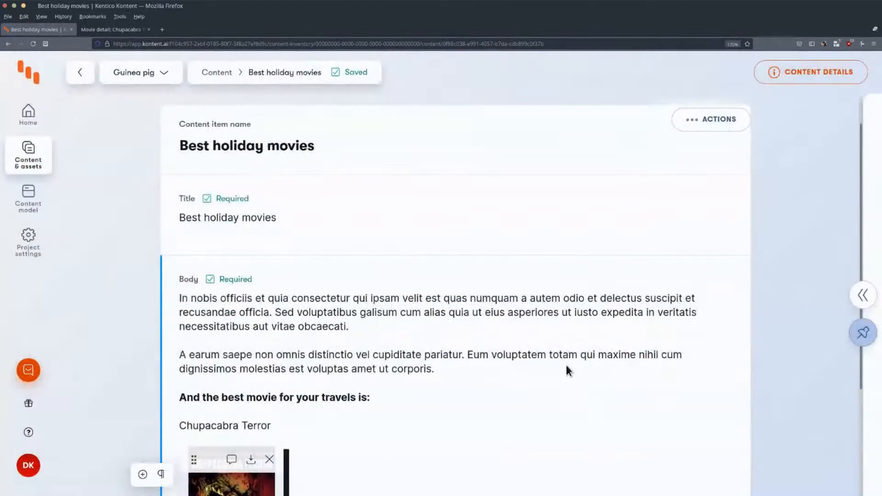
# Review the Body text of Best holiday movies with the Chupacabra Terror line and its image.
pyautogui.click(347, 380)
pyautogui.scroll(-3, 567, 399)
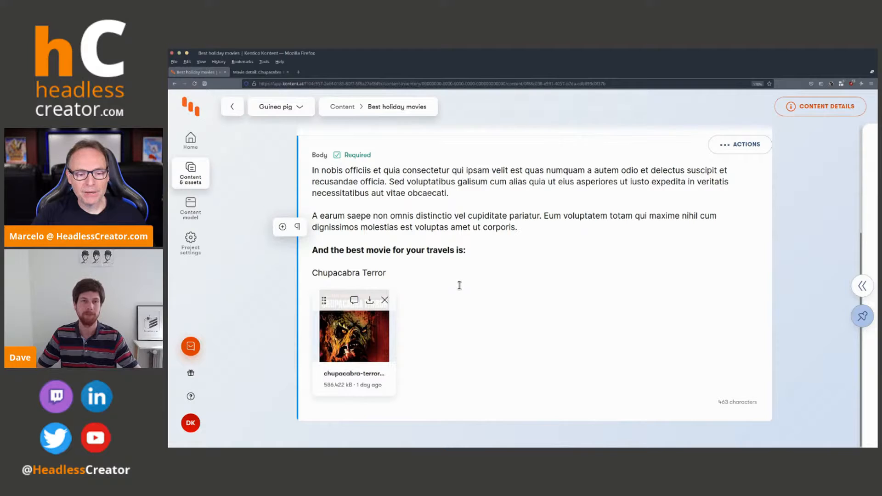
pyautogui.click(443, 273)
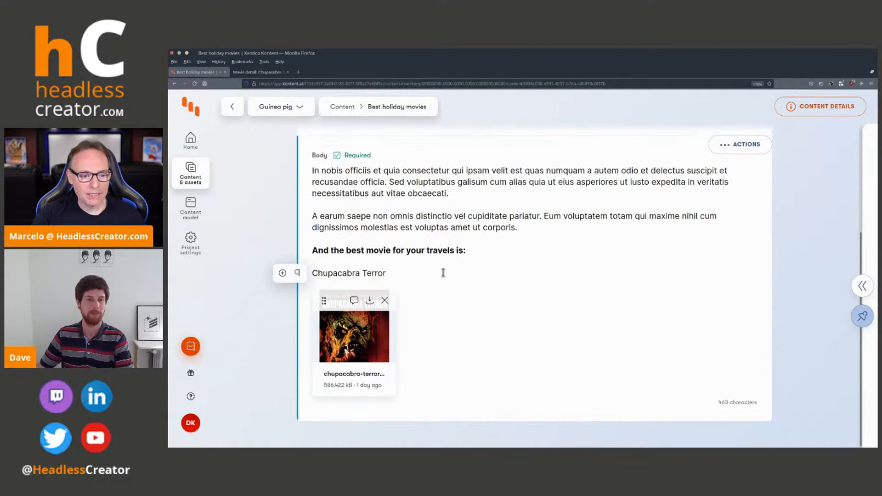